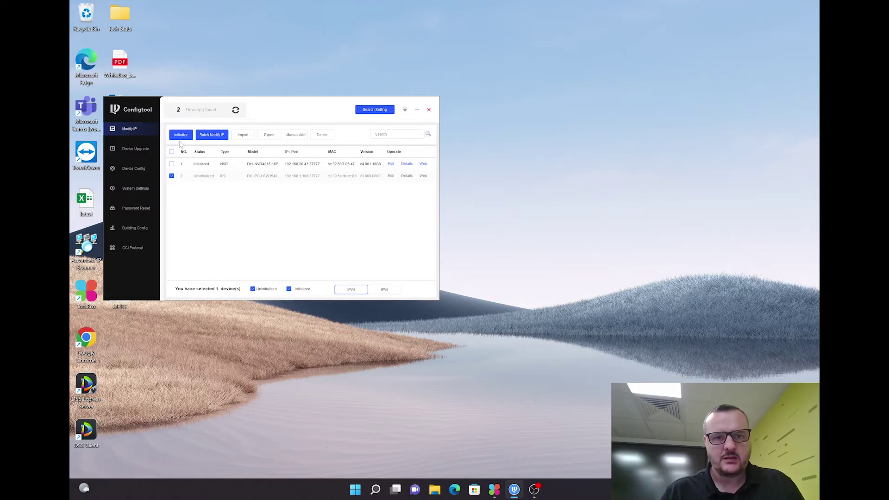
# - Start initializing the uninitialized camera and move on to its password and email form
pyautogui.click(180, 136)
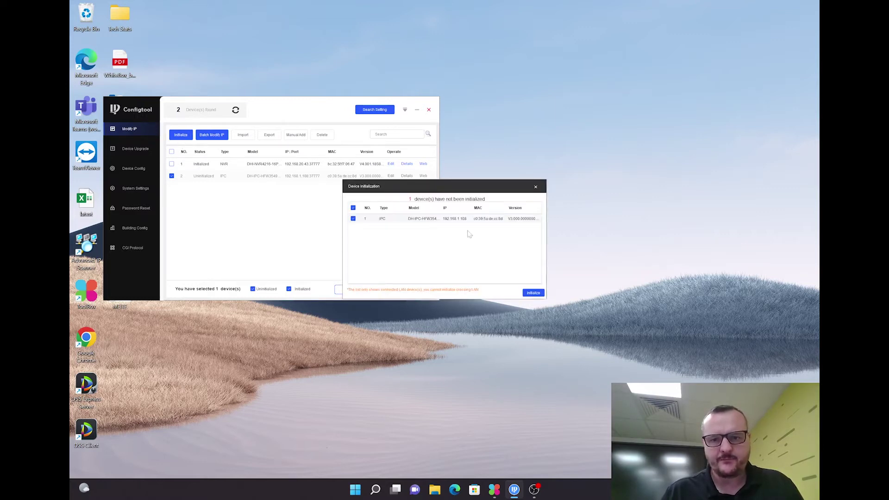
pyautogui.click(532, 293)
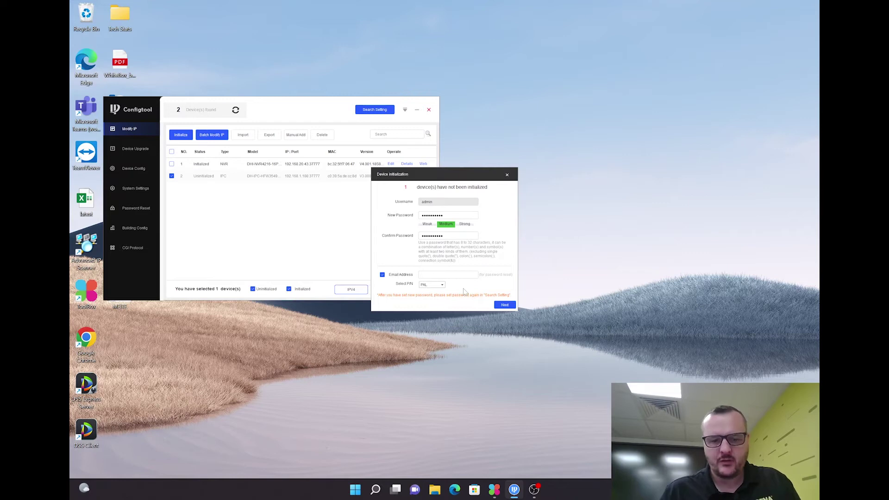
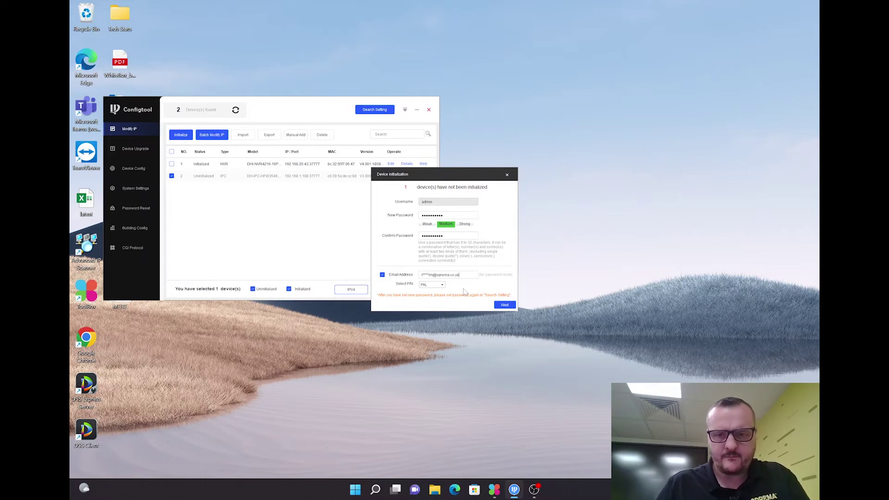
# - Submit the password and email, untick Easy4ip, run the initialization and close the results
pyautogui.click(500, 304)
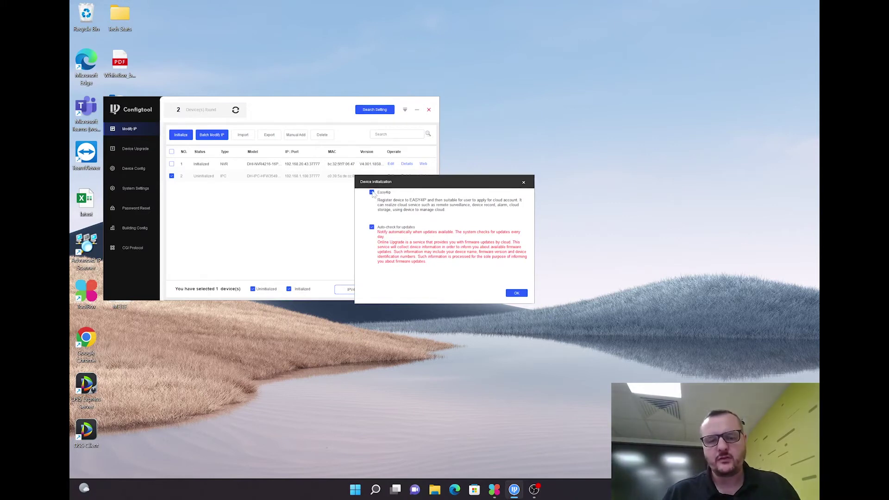
pyautogui.click(373, 192)
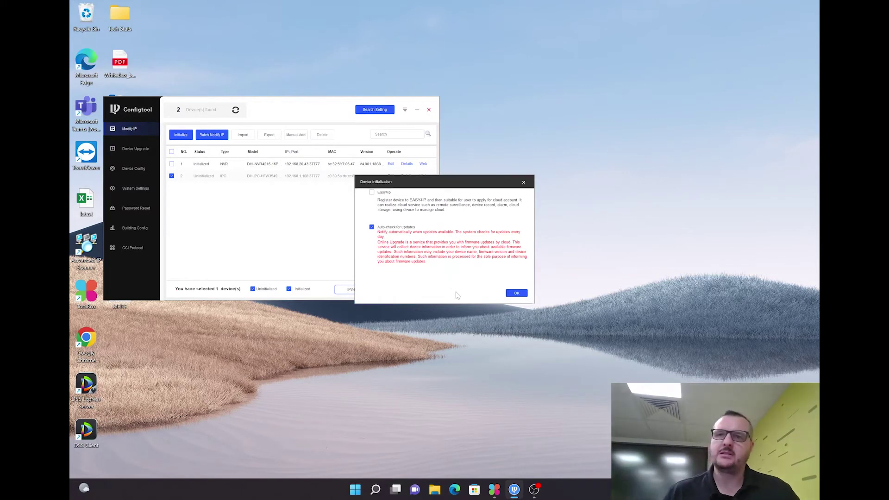
pyautogui.click(516, 294)
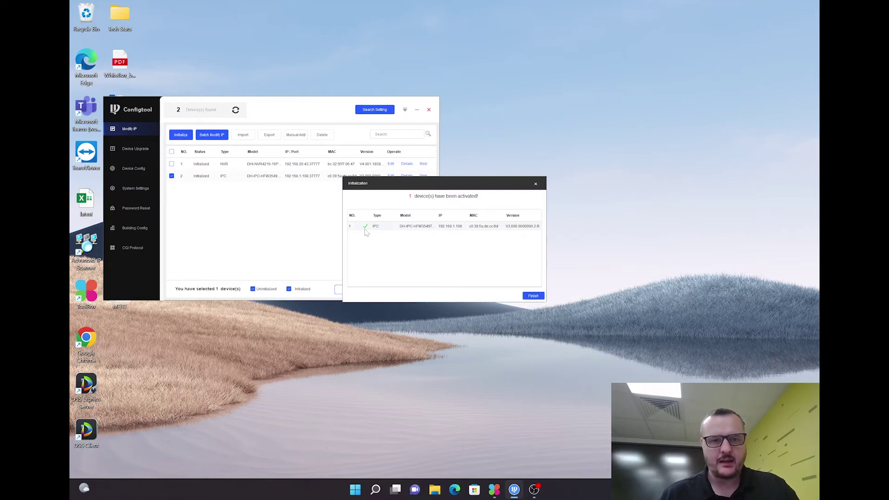
pyautogui.click(532, 296)
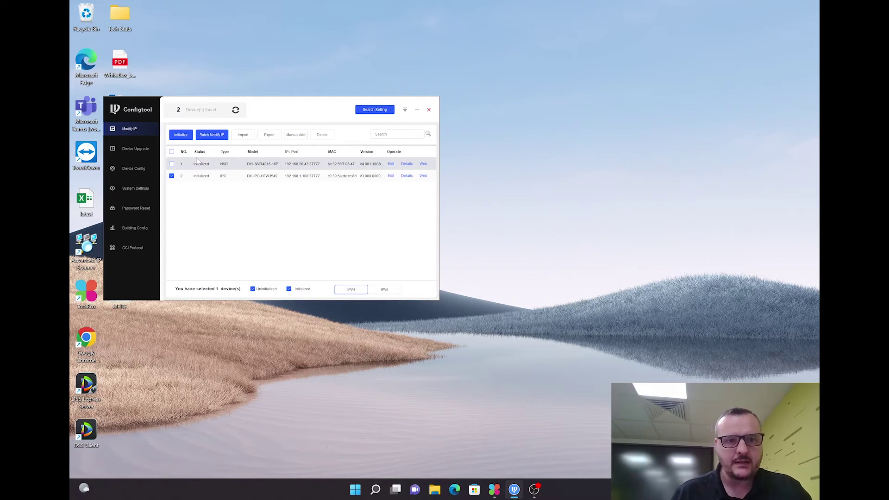
# - Cancel the IP change, then set the search login to the camera's new password and rescan
pyautogui.click(212, 135)
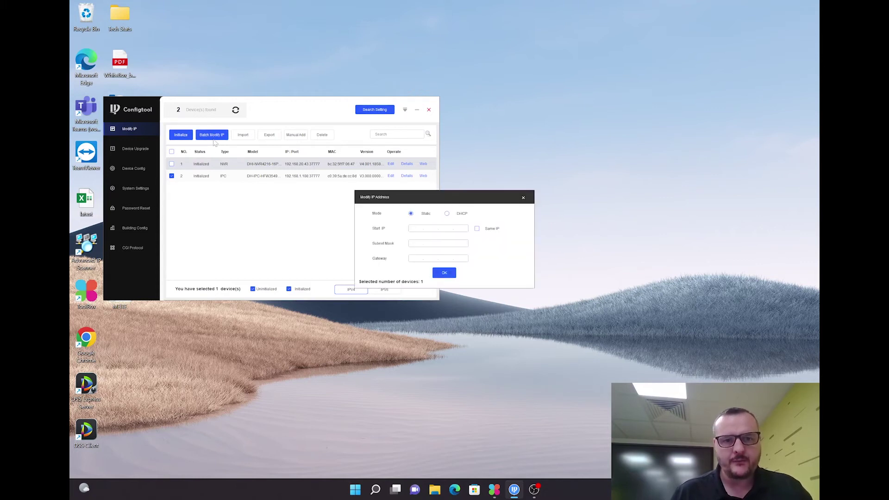
pyautogui.click(524, 199)
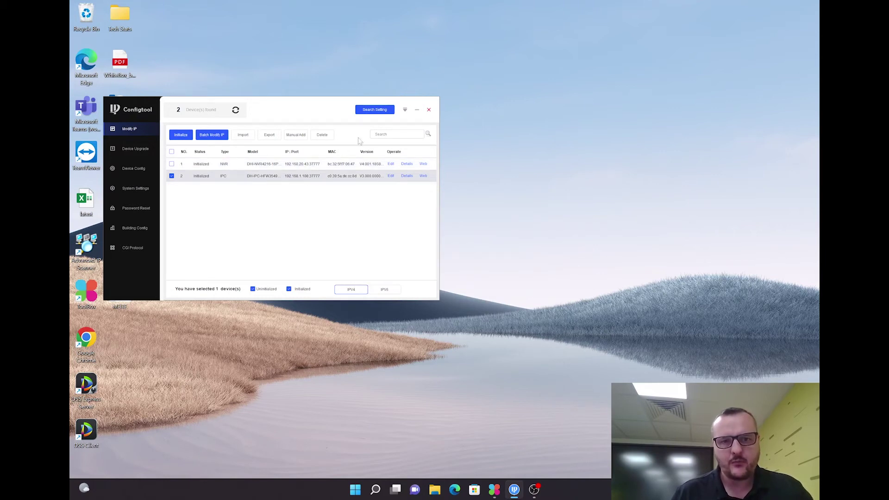
pyautogui.click(375, 112)
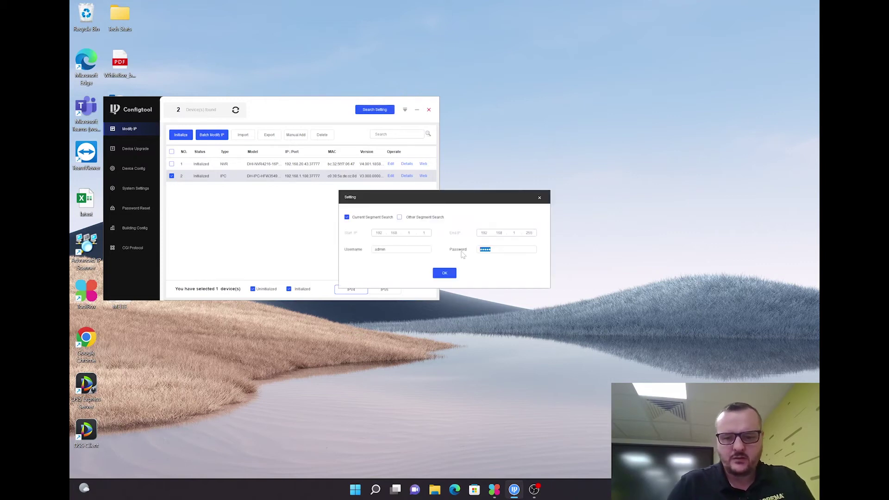
pyautogui.click(462, 255)
pyautogui.write('*******')
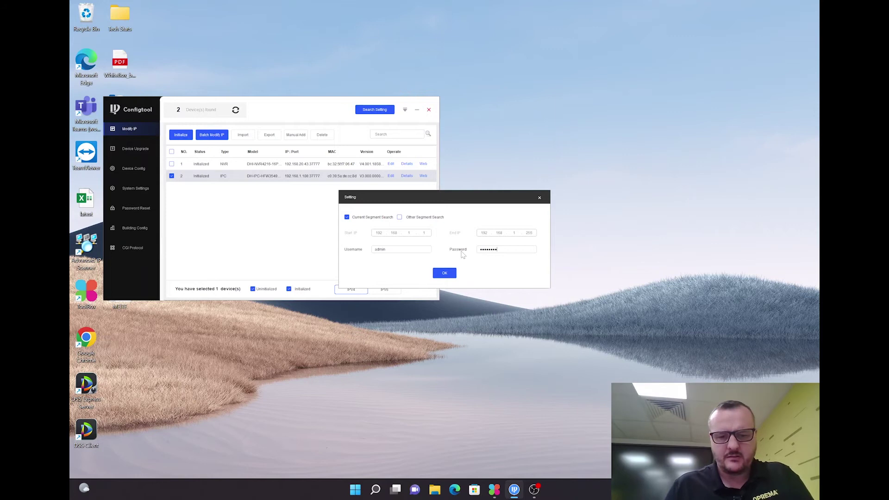
pyautogui.click(445, 272)
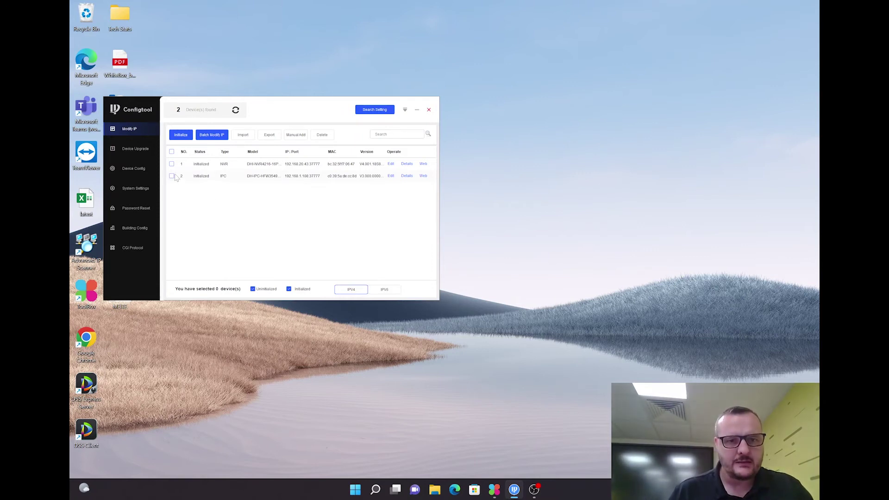
# - Assign the camera static IP 192.168.20.45, mask 255.255.255.0 and gateway 192.168.20.1
pyautogui.click(172, 176)
pyautogui.click(210, 136)
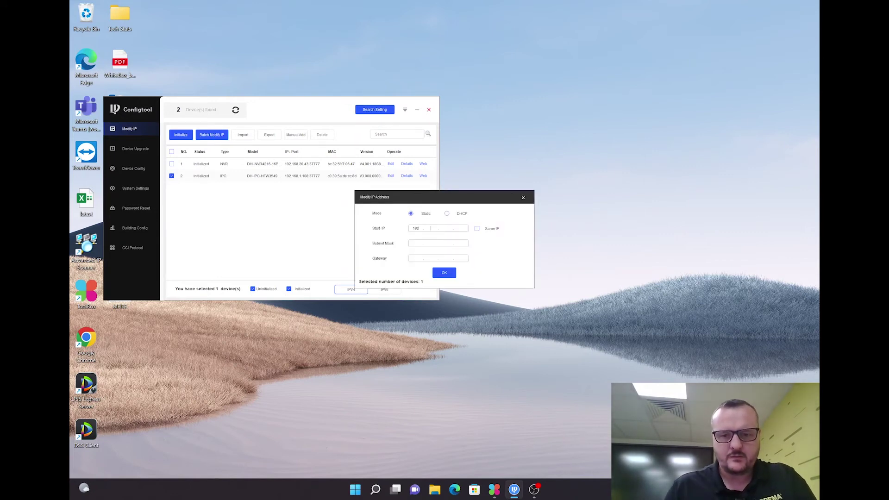
pyautogui.write('68.2')
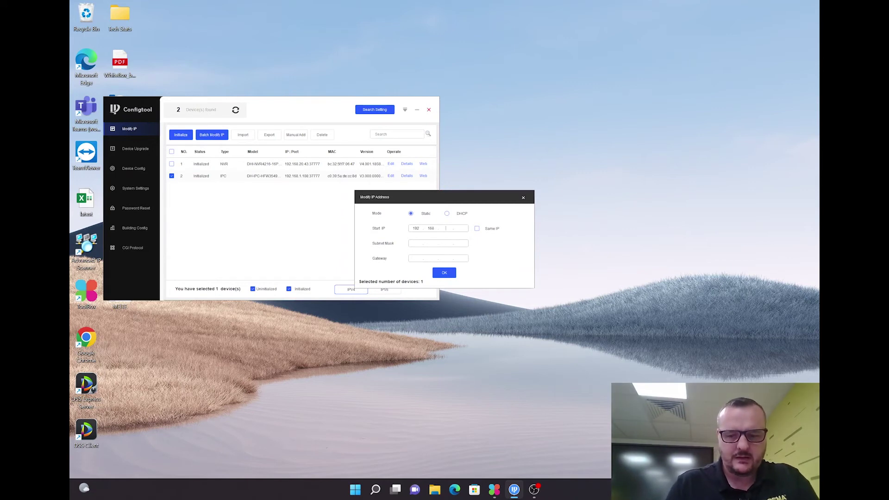
pyautogui.write('0.')
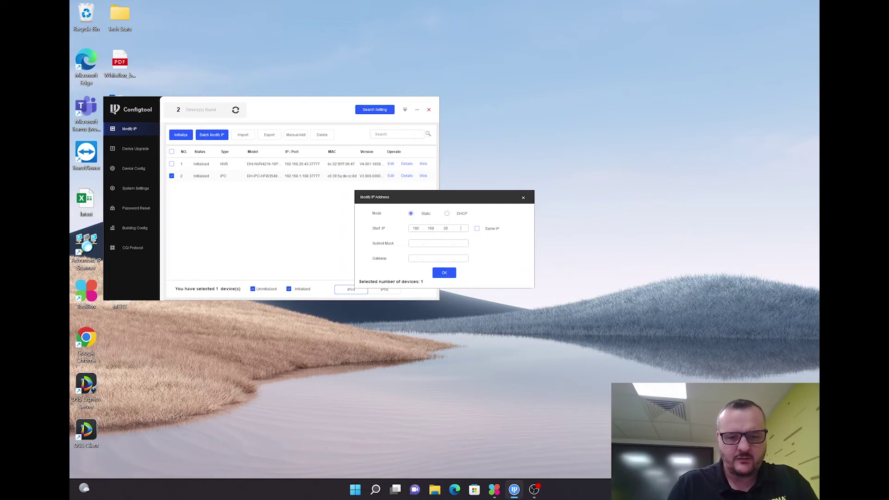
pyautogui.write('46')
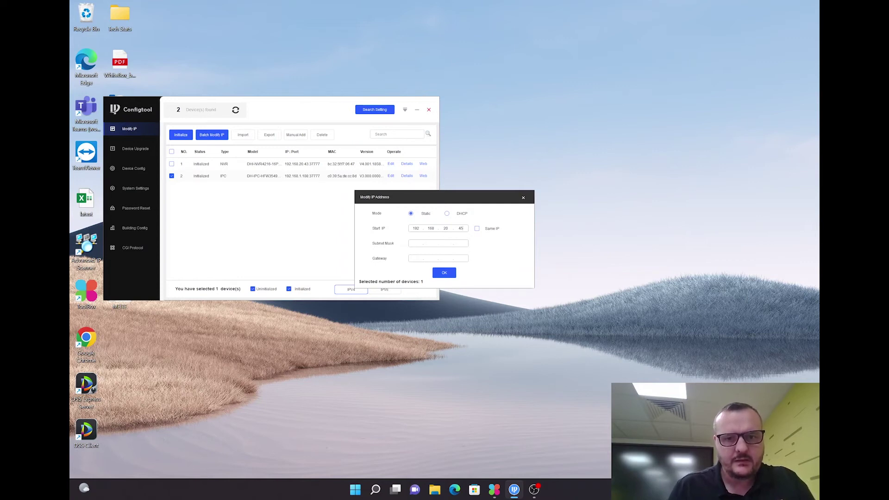
pyautogui.press('Tab')
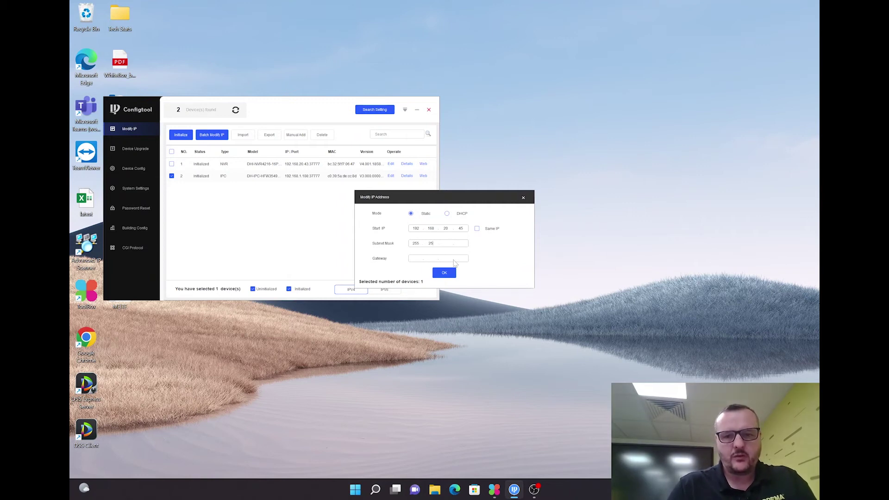
pyautogui.write('5255')
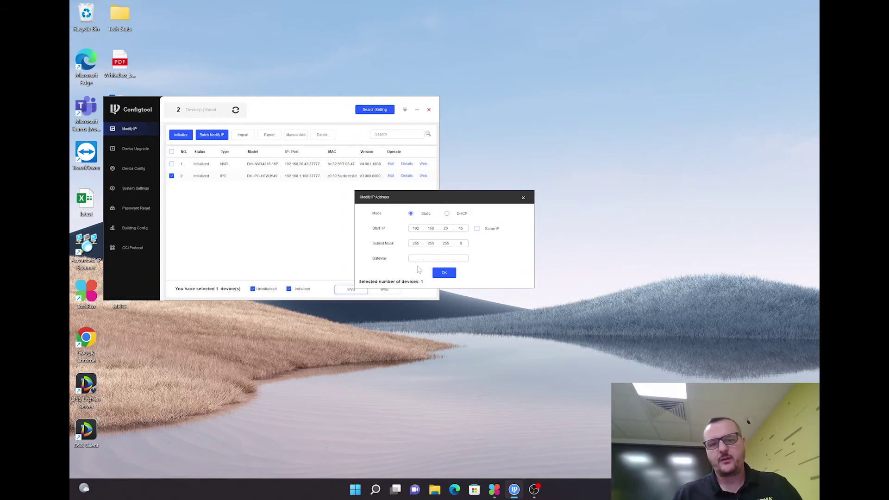
pyautogui.press('Tab')
pyautogui.write('192.')
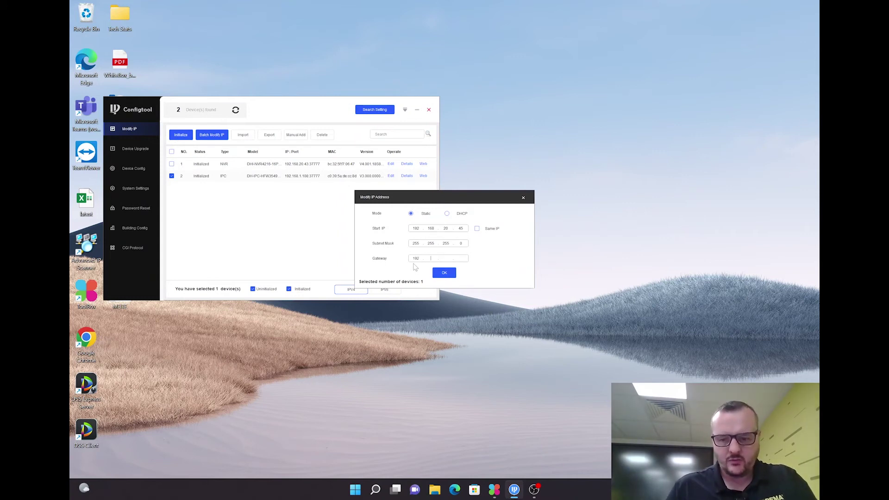
pyautogui.write('168')
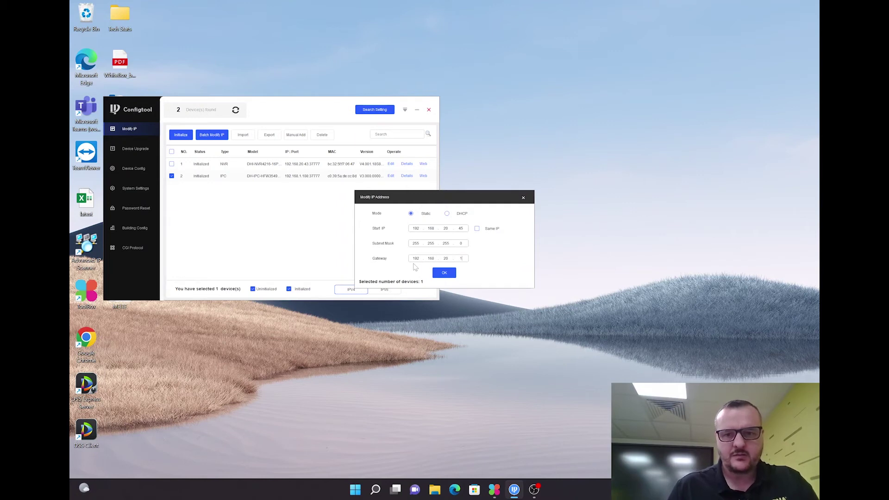
pyautogui.press('Tab')
pyautogui.write('1')
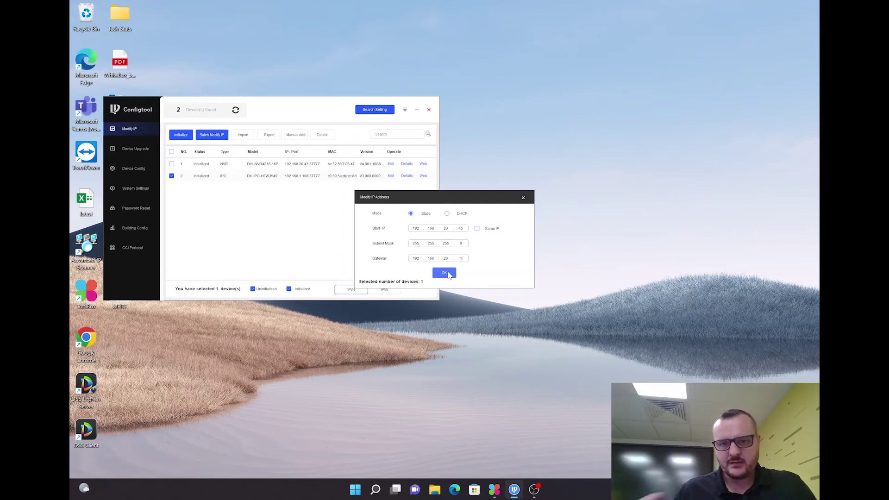
# - Apply the static address and rescan so the camera lists at 192.168.20.45
pyautogui.click(447, 274)
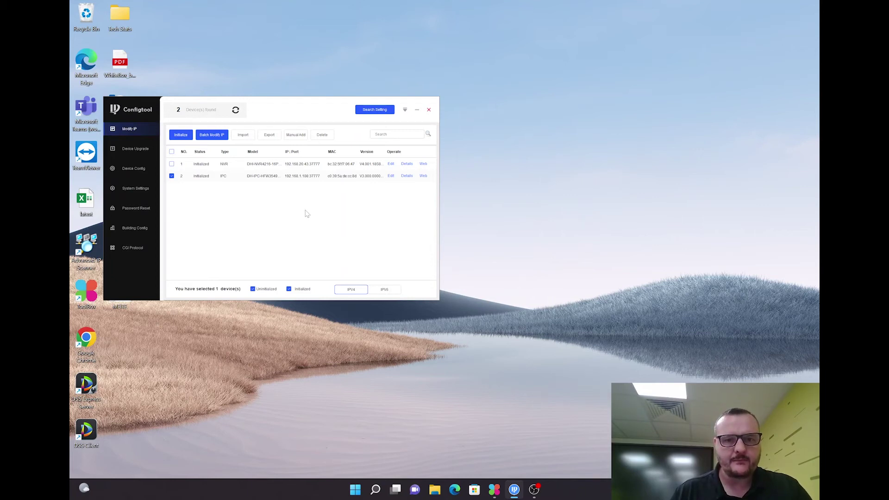
pyautogui.click(236, 113)
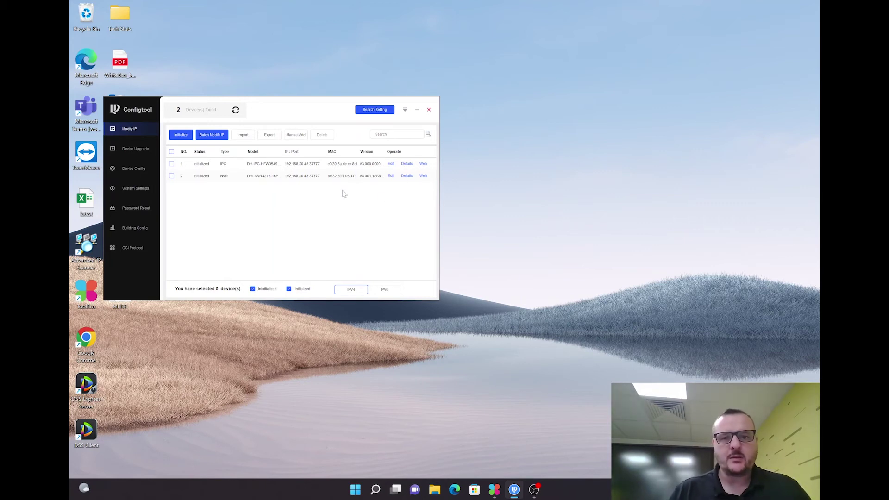
# - Log in to the NVR web interface and open SETTING > CAMERA's Camera List
pyautogui.click(424, 176)
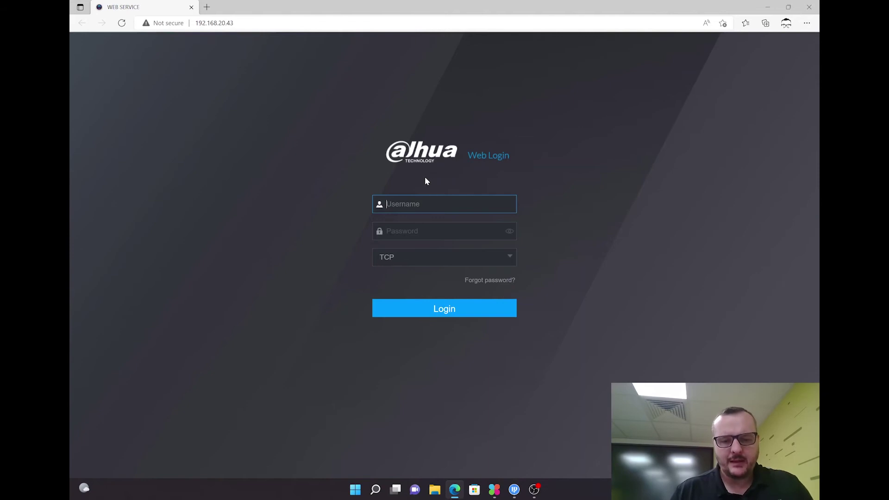
pyautogui.write('admin')
pyautogui.press('Tab')
pyautogui.write('**')
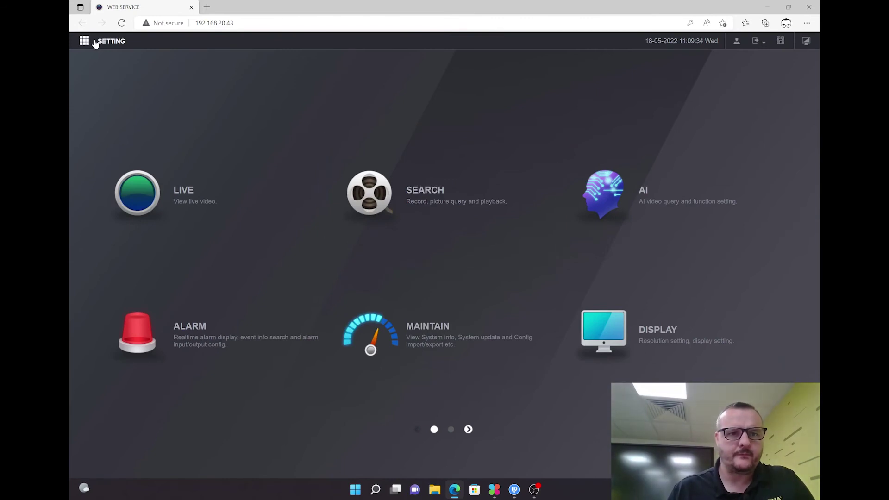
pyautogui.click(96, 40)
pyautogui.click(97, 64)
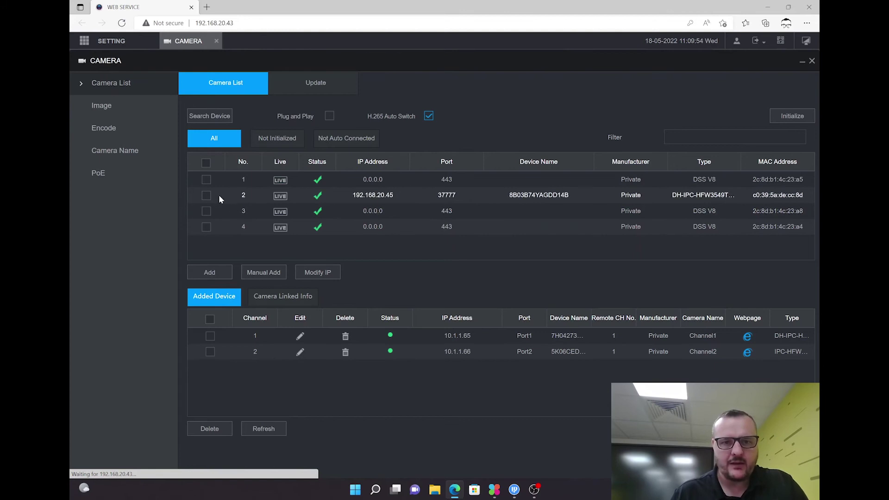
# - Add the 192.168.20.45 camera as channel 3, re-enter its password, and refresh its status
pyautogui.click(206, 197)
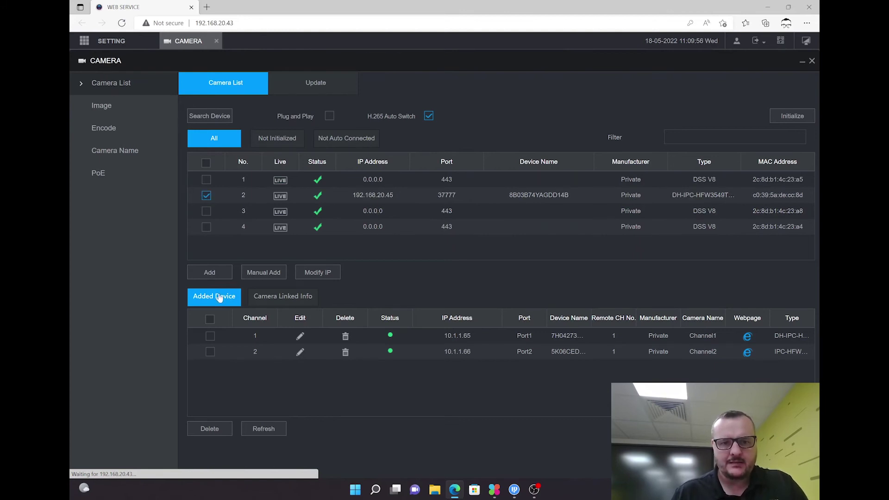
pyautogui.click(209, 273)
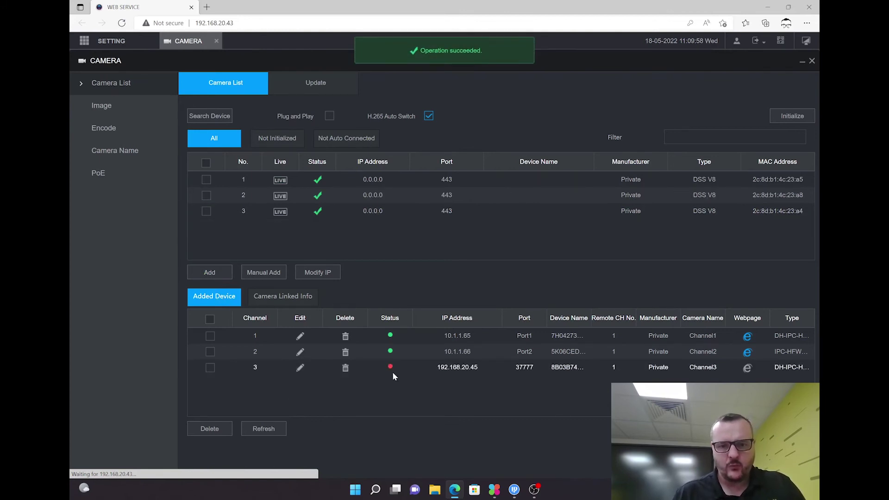
pyautogui.click(299, 366)
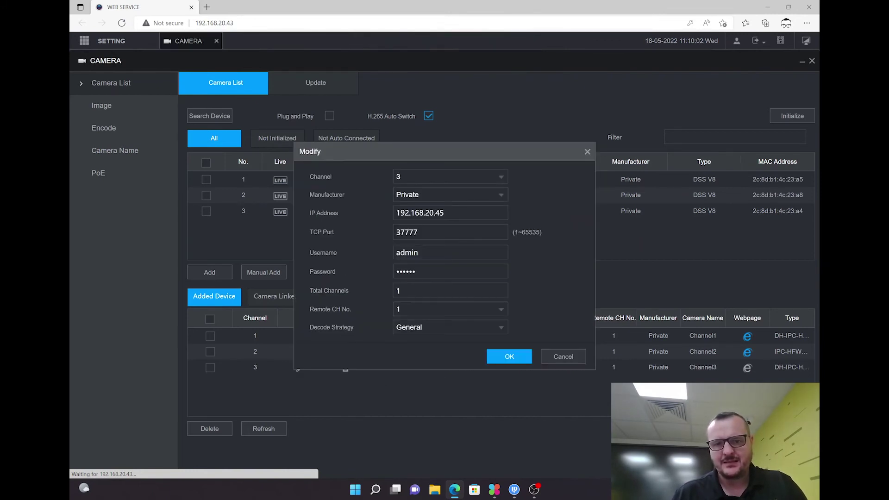
pyautogui.doubleClick(417, 272)
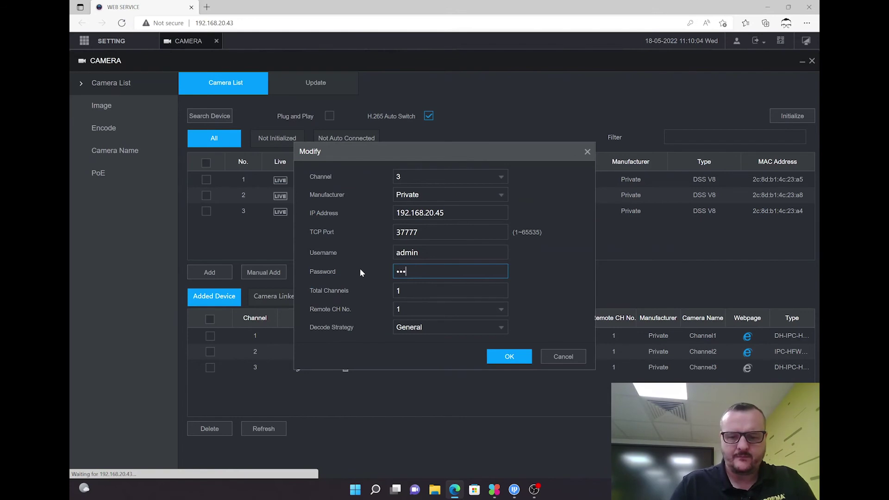
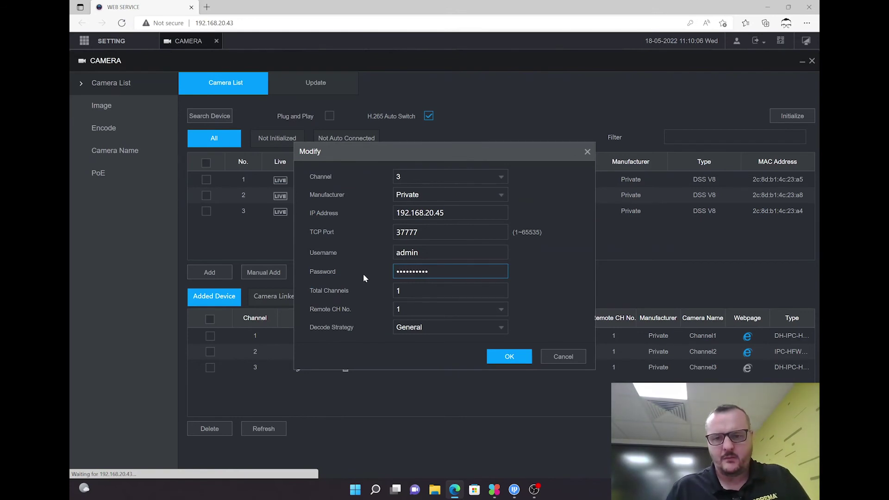
pyautogui.click(506, 356)
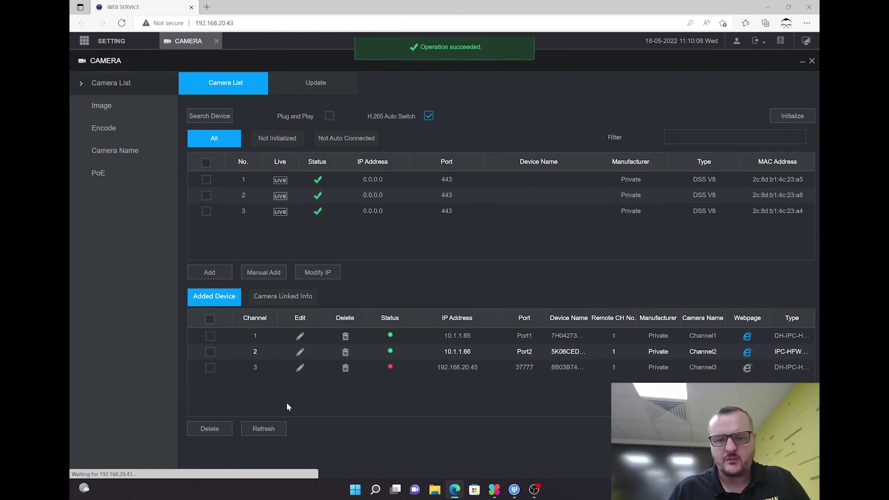
pyautogui.click(270, 430)
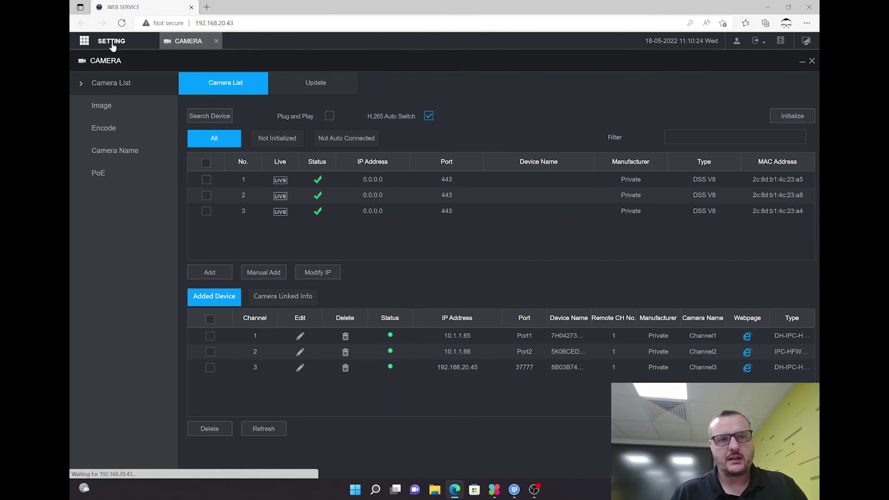
# - Reset the camera names to Default on Camera Name, apply, and return to LIVE
pyautogui.click(805, 42)
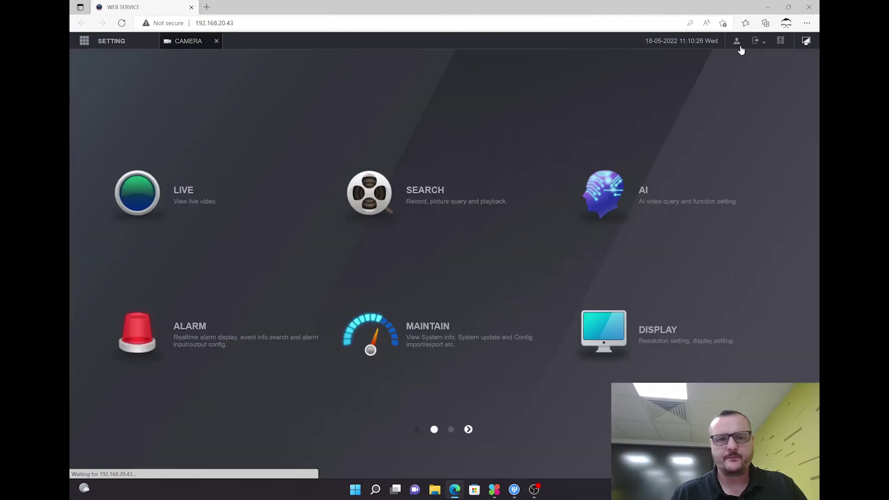
pyautogui.click(173, 181)
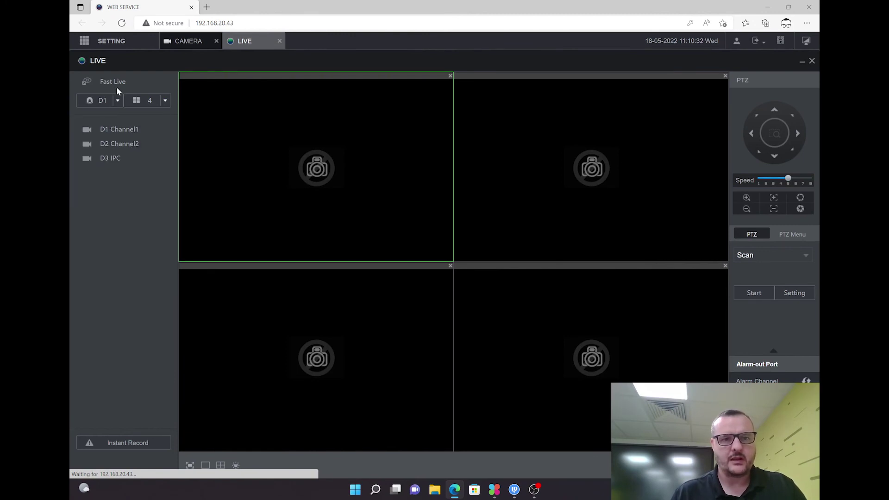
pyautogui.moveTo(111, 41)
pyautogui.click(120, 67)
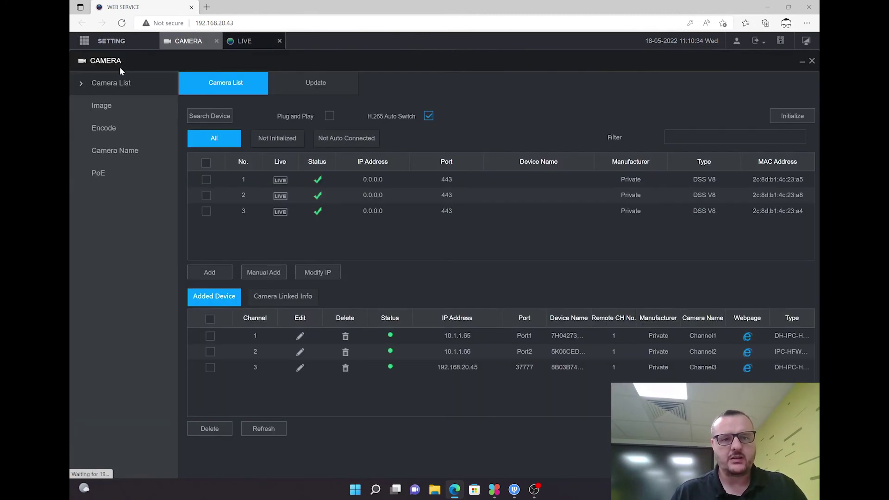
pyautogui.click(124, 151)
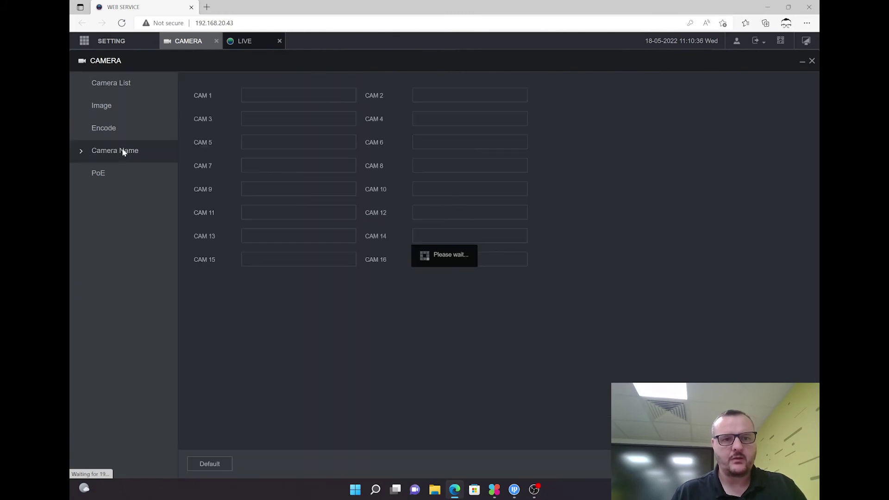
pyautogui.click(208, 463)
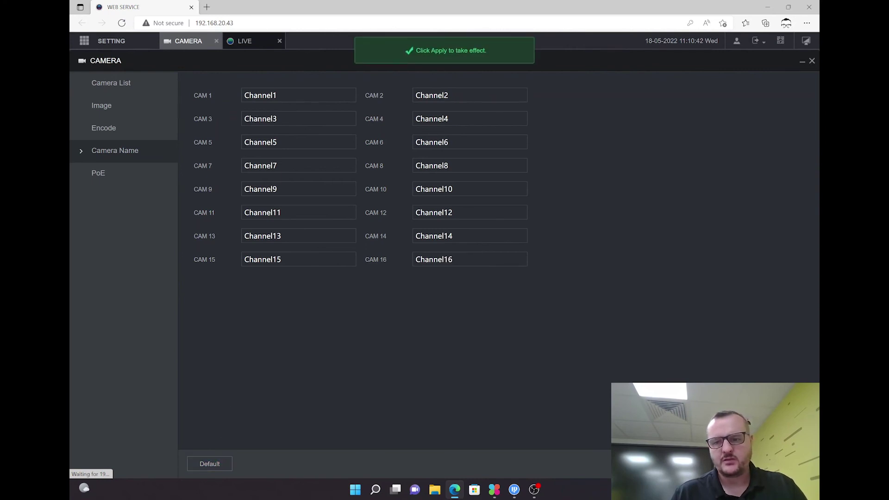
pyautogui.click(250, 43)
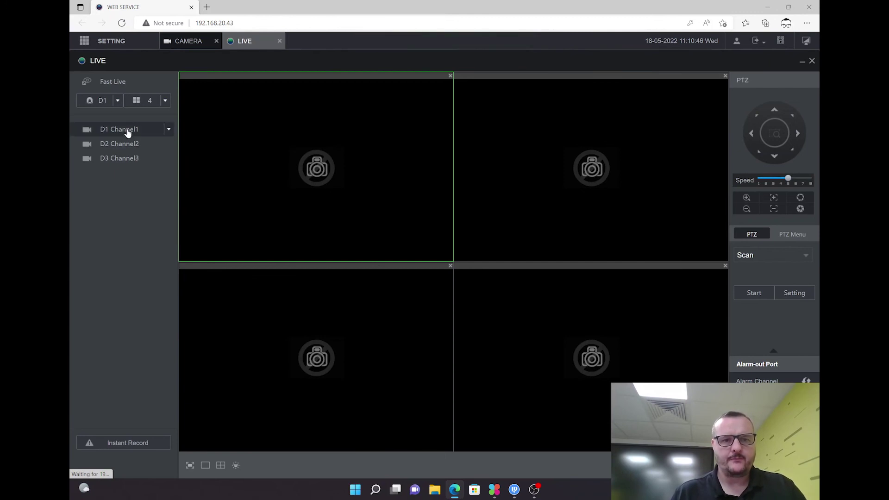
# - Stream D3 Channel3 in a live pane, then close and reopen the CAMERA settings
pyautogui.click(120, 159)
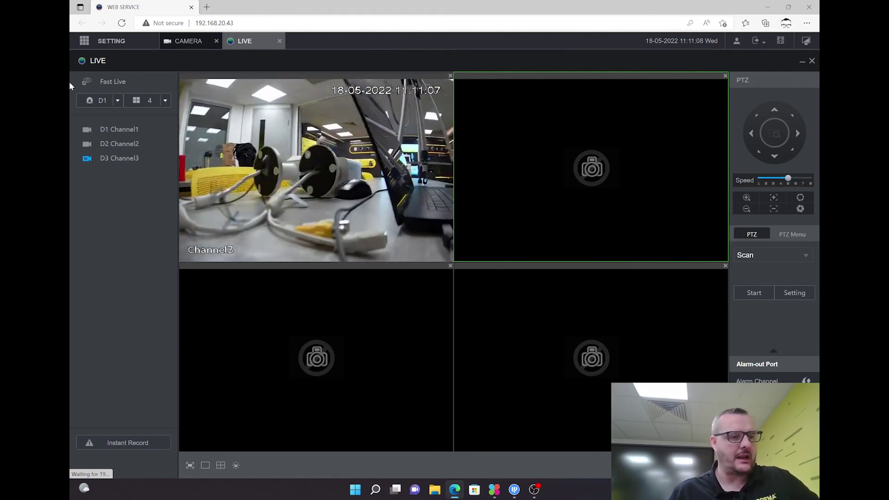
pyautogui.click(198, 46)
pyautogui.click(218, 41)
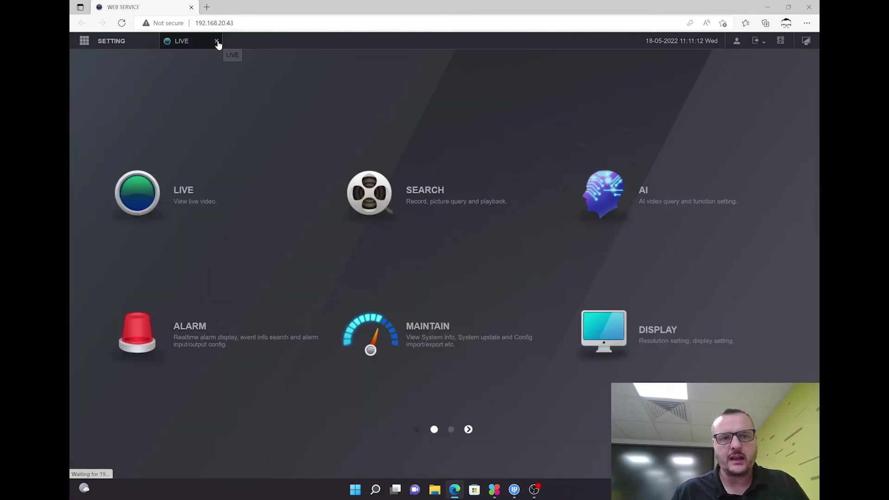
pyautogui.moveTo(111, 41)
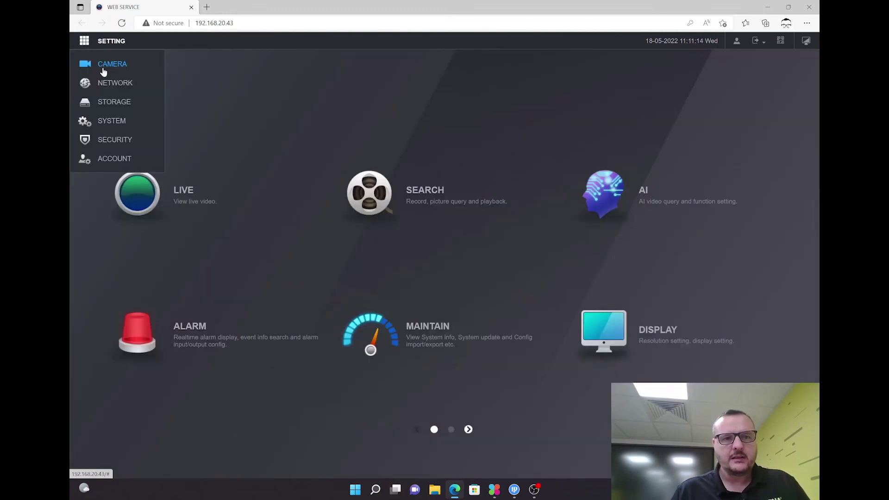
pyautogui.click(103, 68)
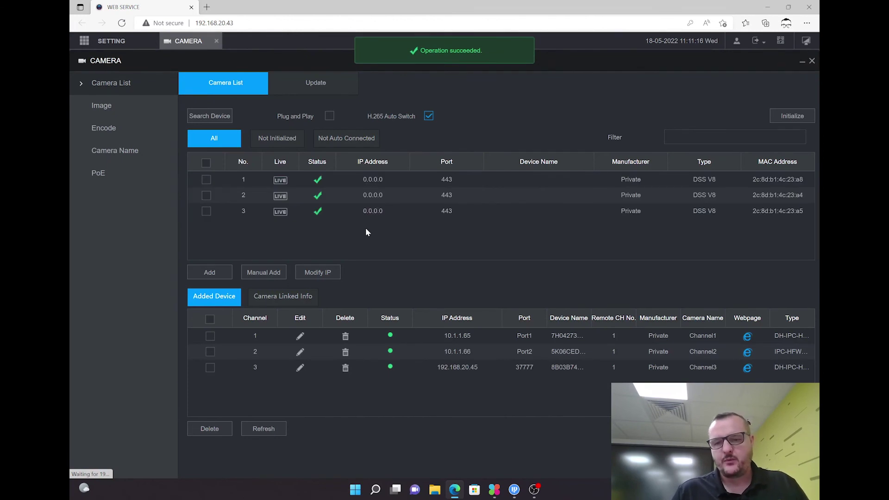